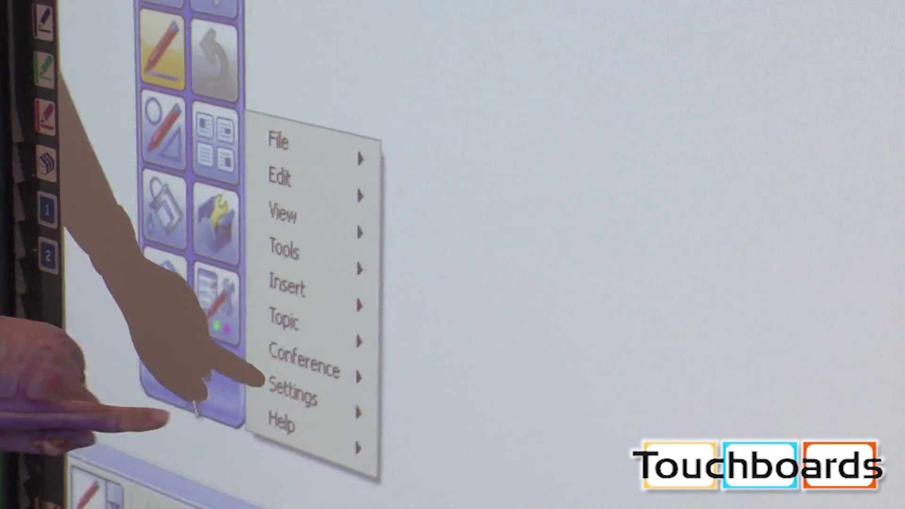
Expand the Settings submenu to reveal Preferences, Language and Profile options
click(251, 368)
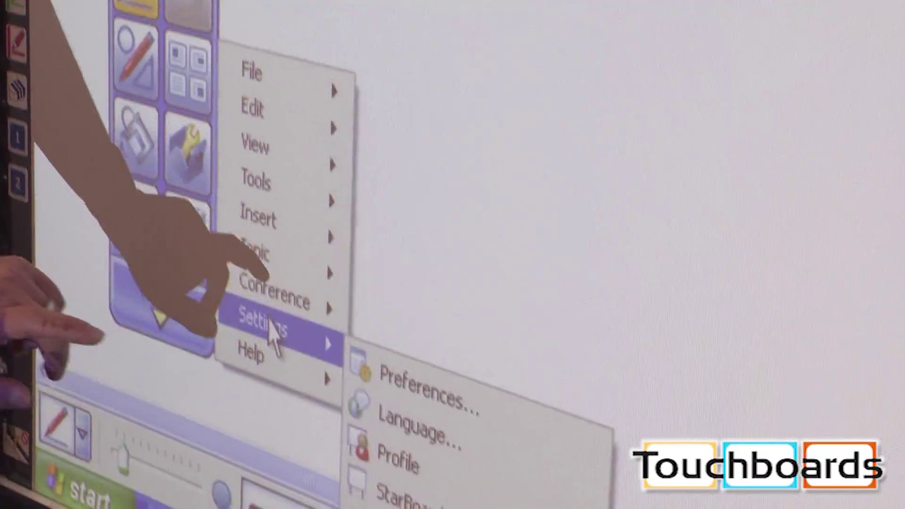